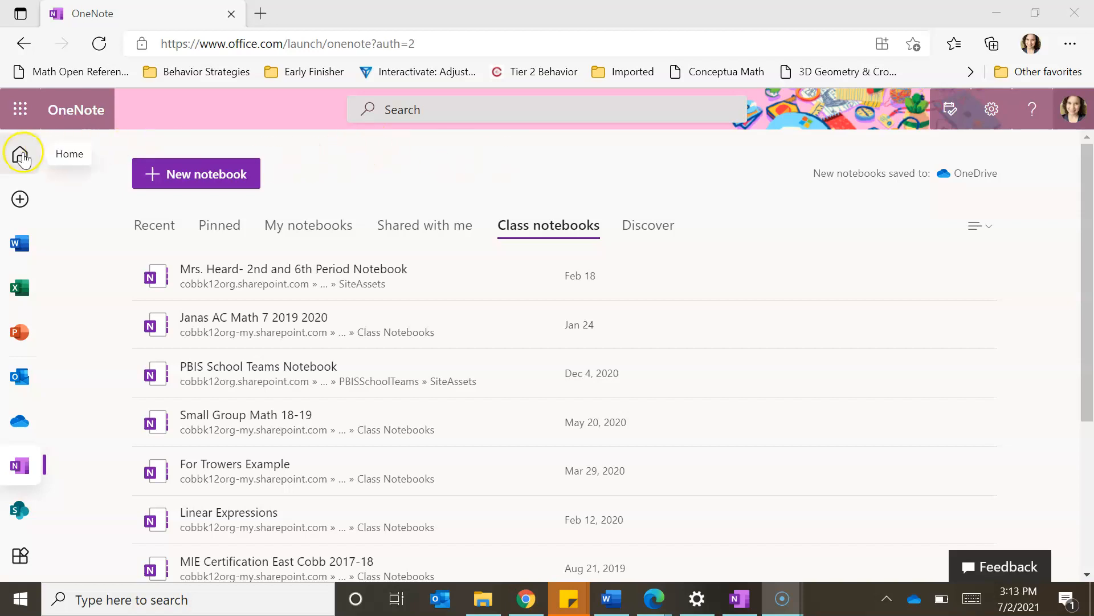
# Step: Launch the Class Notebook app from the Office 365 All apps list
pyautogui.click(21, 157)
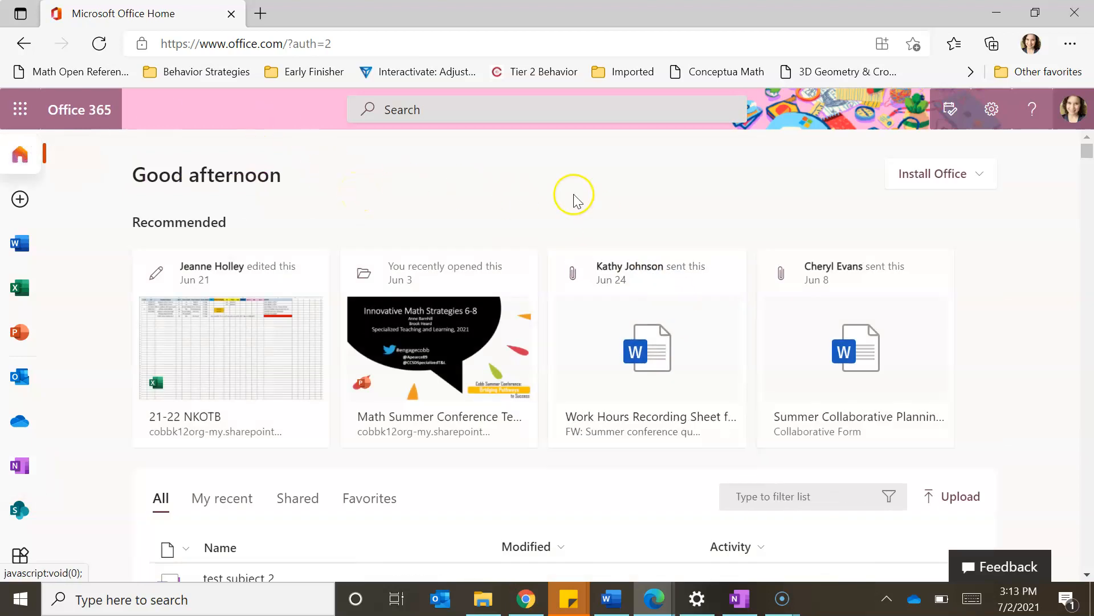
pyautogui.click(16, 122)
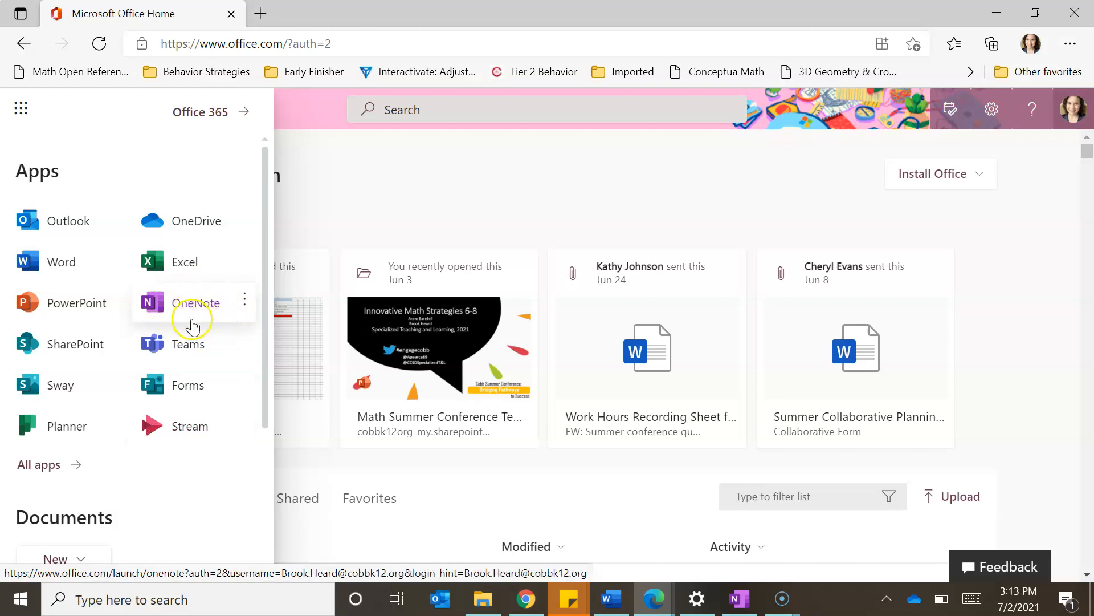
pyautogui.click(66, 466)
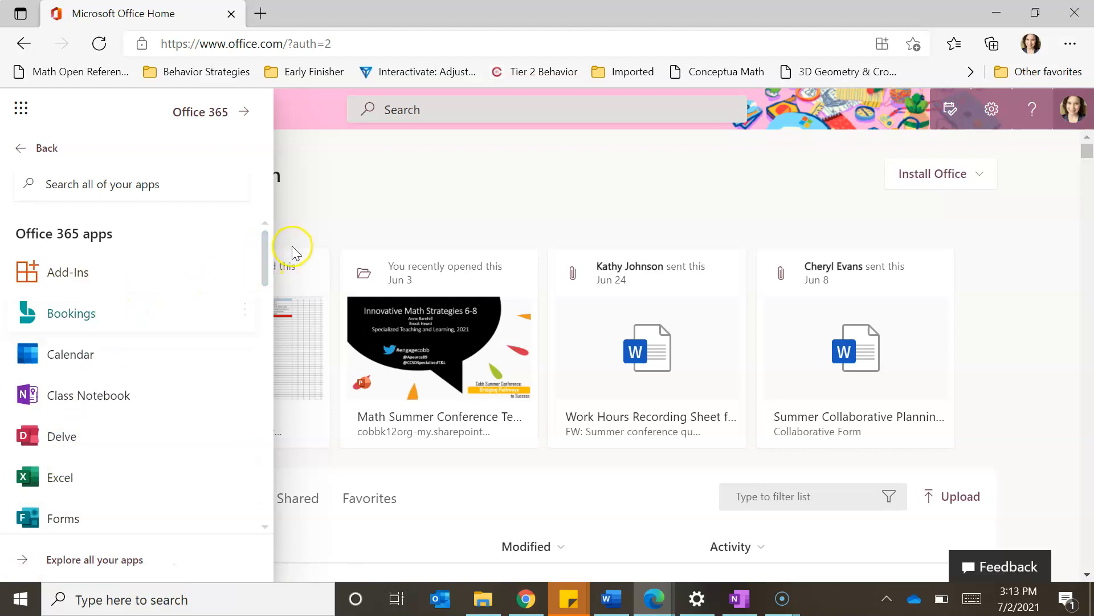
pyautogui.scroll(-2, 143, 268)
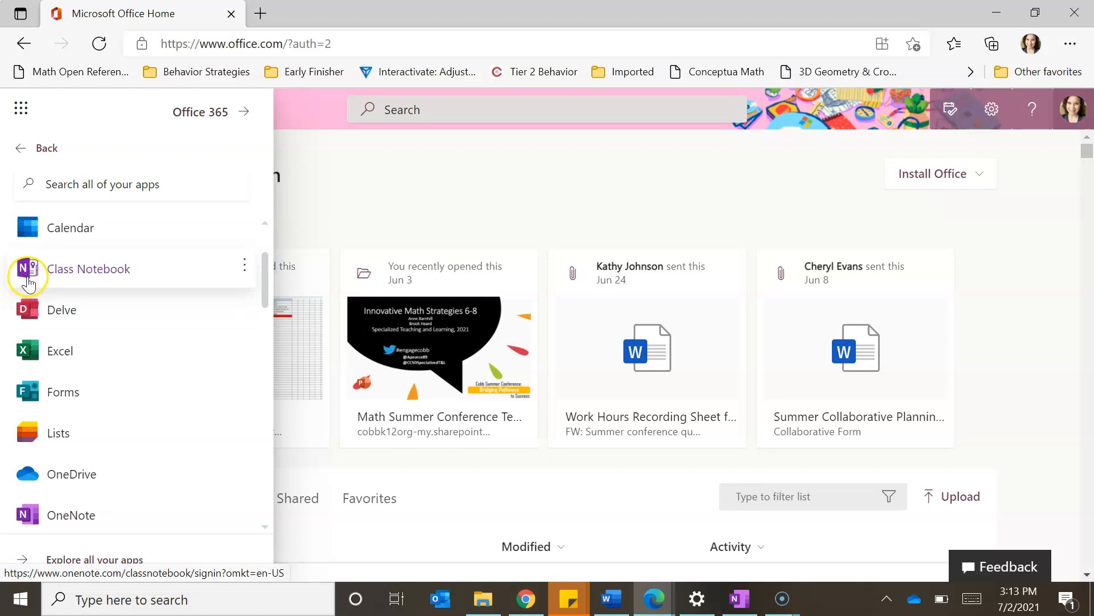
pyautogui.click(62, 276)
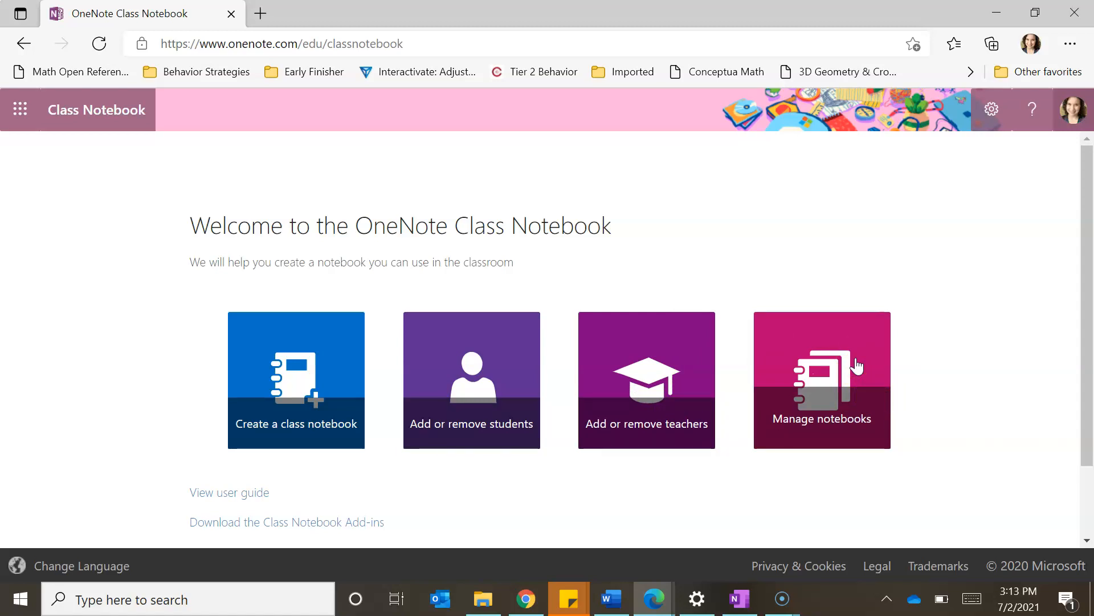
# Step: Choose Create a class notebook on the Class Notebook welcome page
pyautogui.click(281, 402)
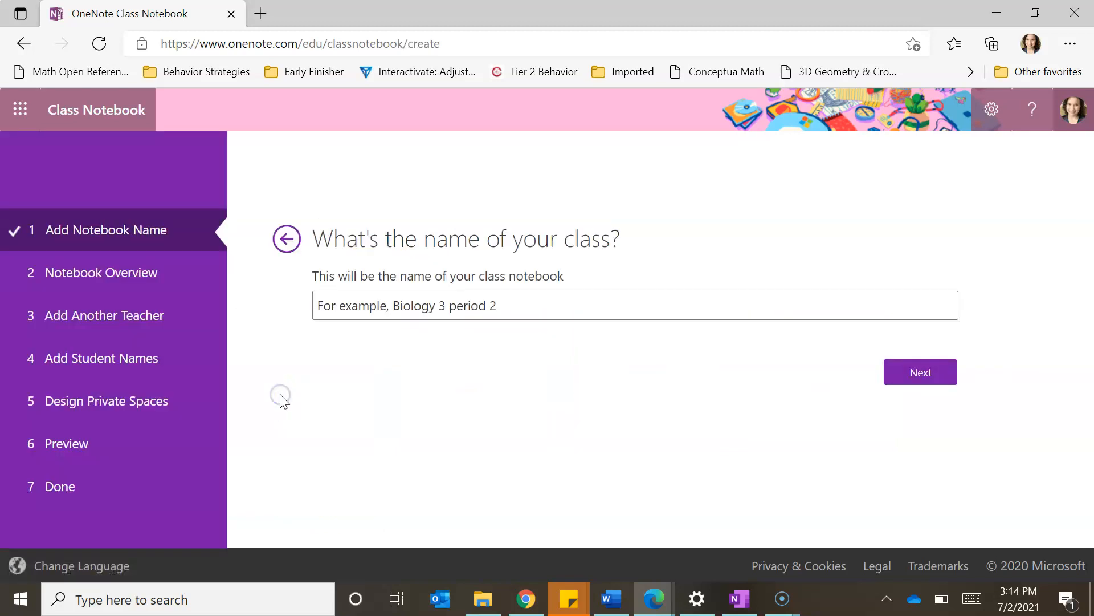
# Step: Name the class notebook 'UWG Period 1' and continue past the Notebook Overview
pyautogui.click(529, 305)
pyautogui.write('UWG Period 1')
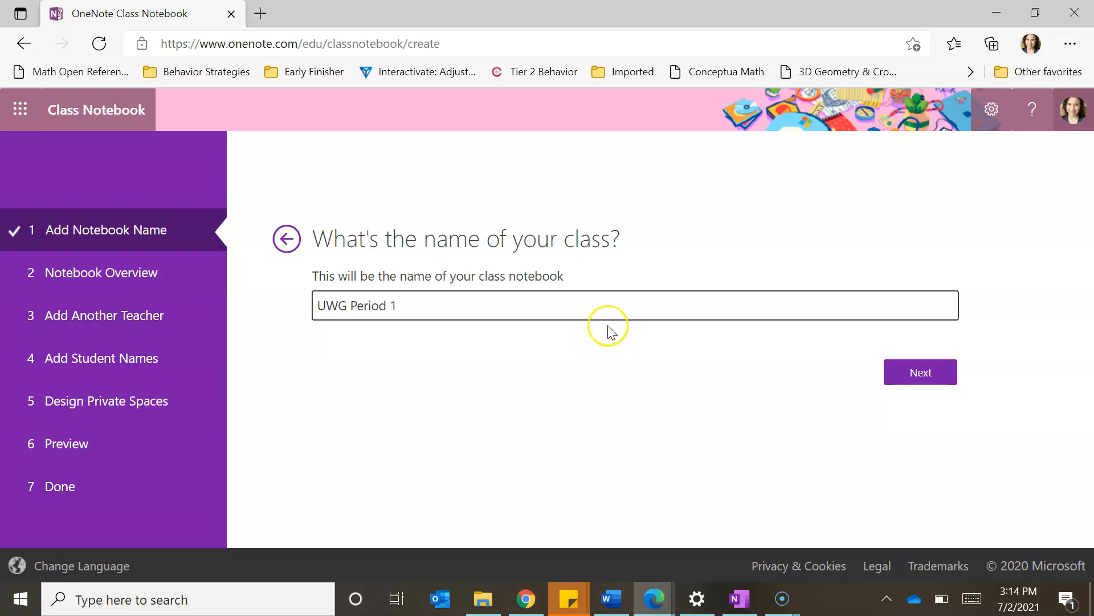
pyautogui.click(917, 376)
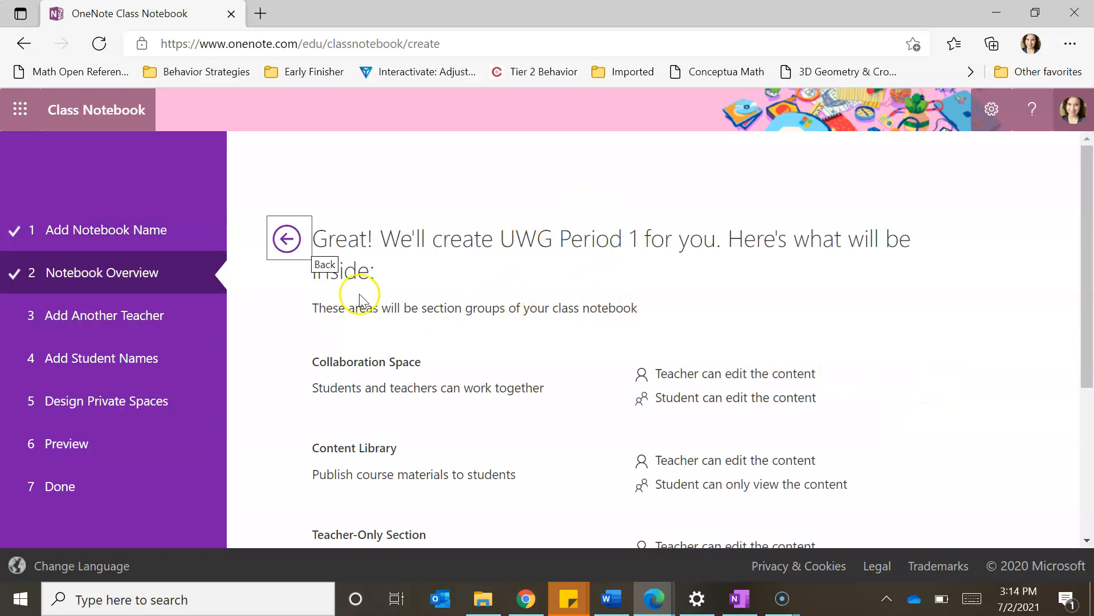
pyautogui.moveTo(1089, 278); pyautogui.dragTo(1090, 349)
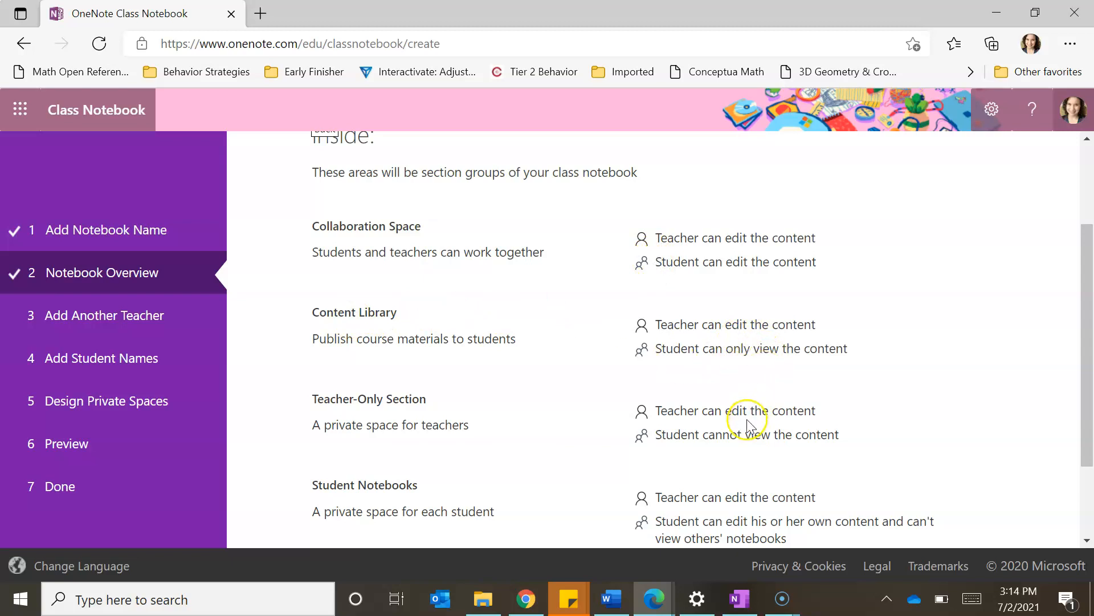
pyautogui.scroll(-2, 1090, 406)
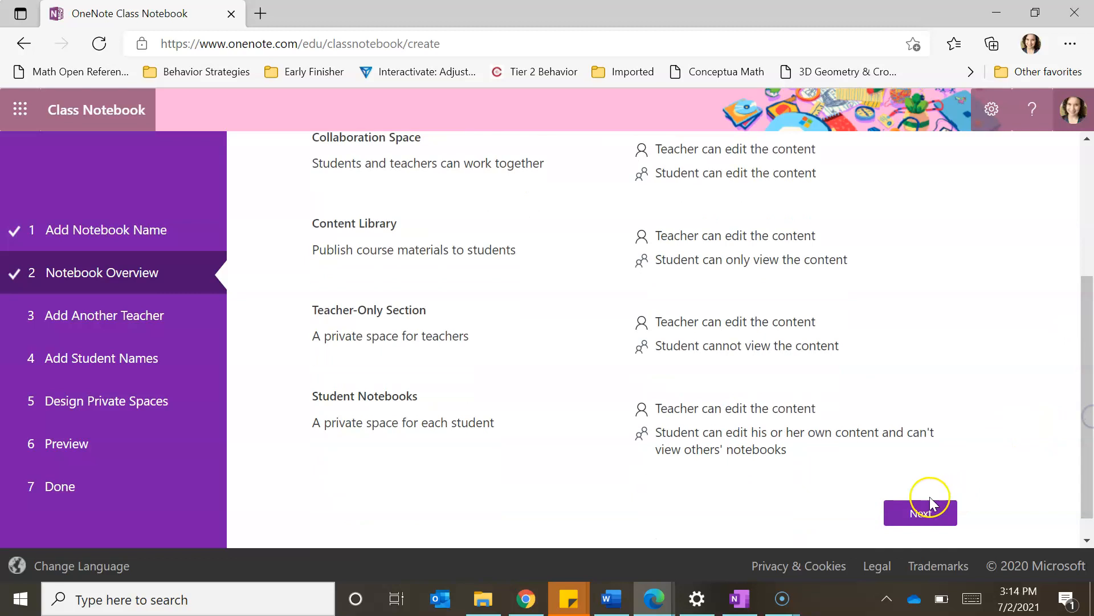
pyautogui.click(911, 509)
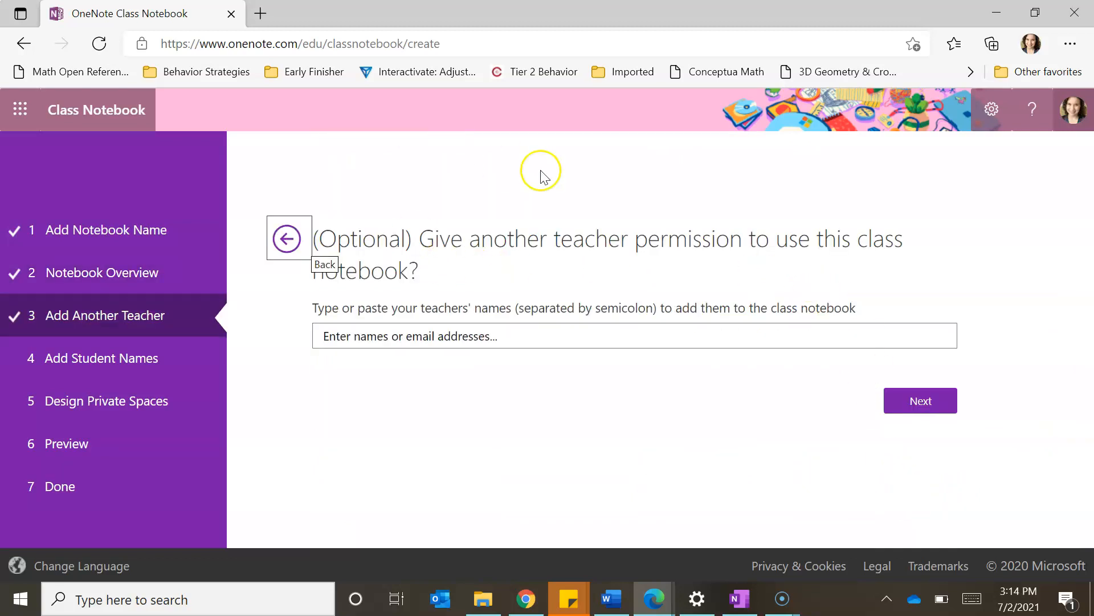
# Step: Skip adding another teacher, add one student from the suggestions, and continue
pyautogui.click(447, 343)
pyautogui.click(907, 401)
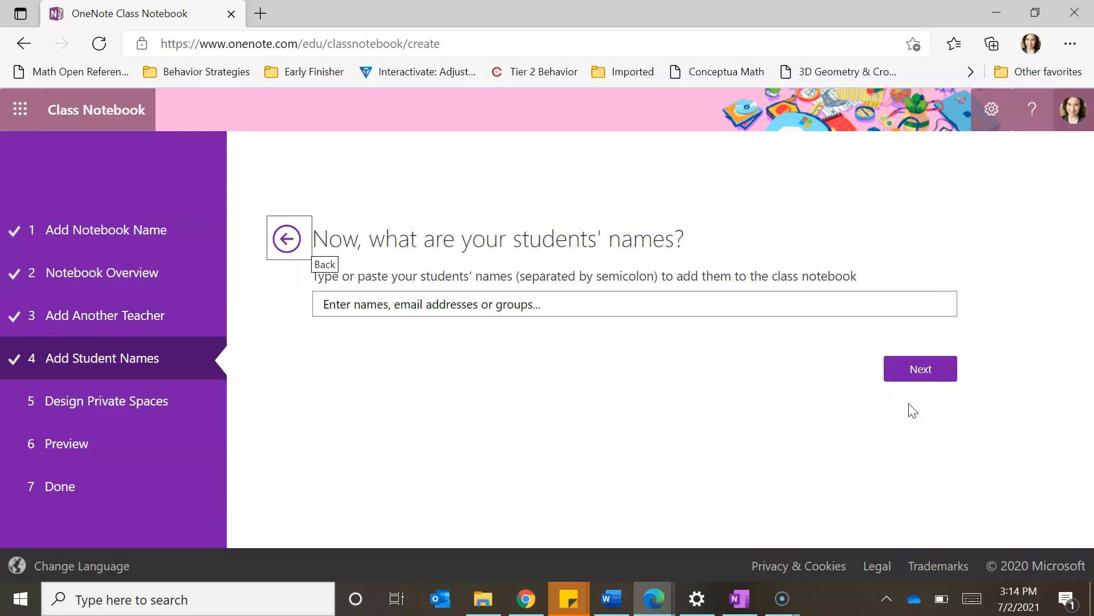
pyautogui.click(532, 300)
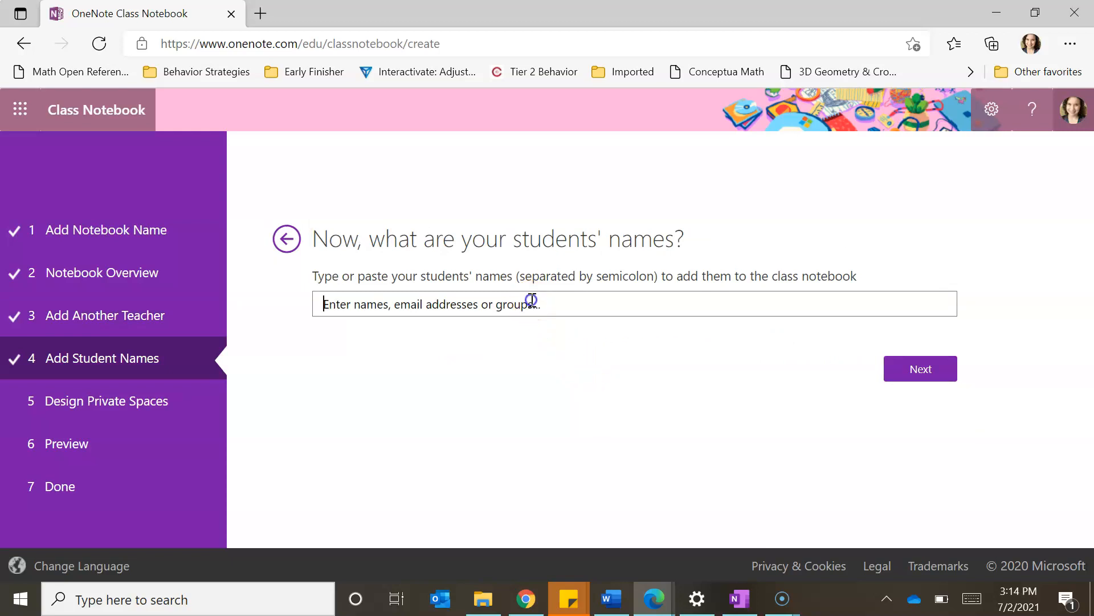
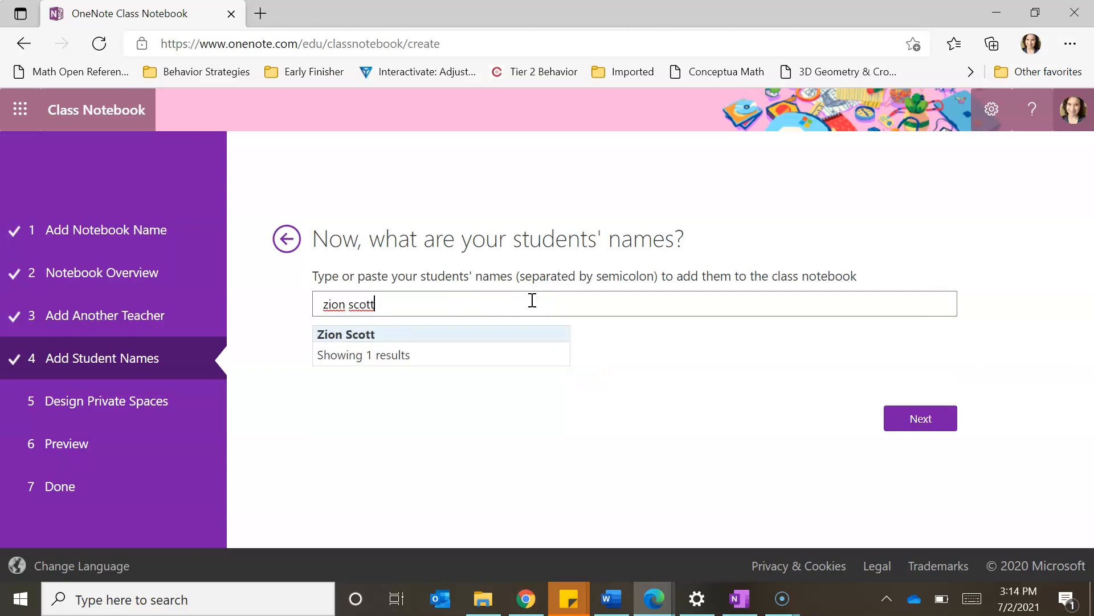
pyautogui.click(363, 338)
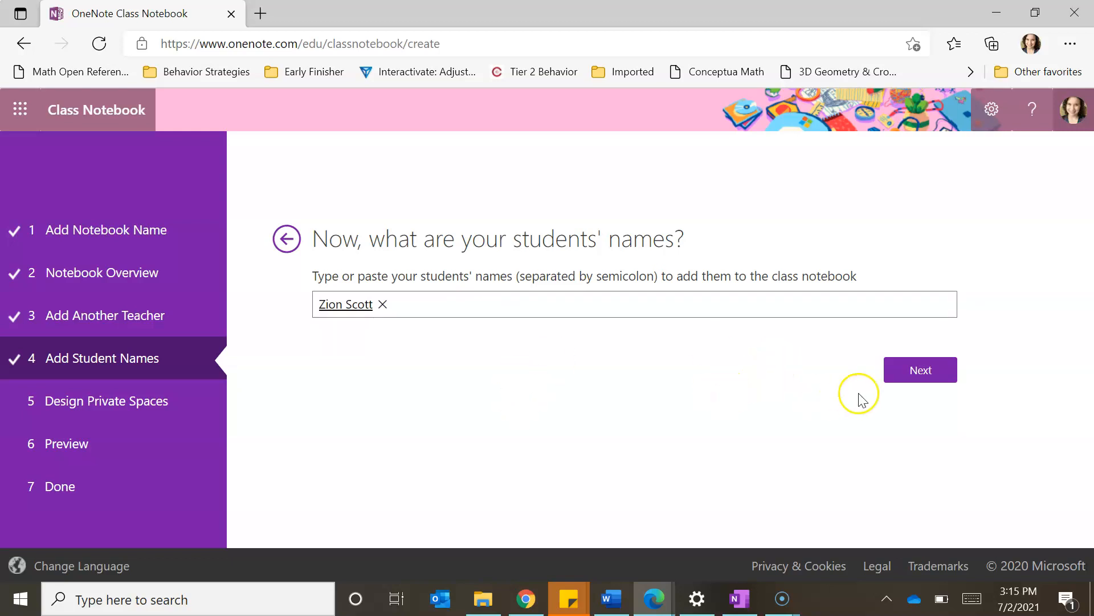
pyautogui.click(916, 376)
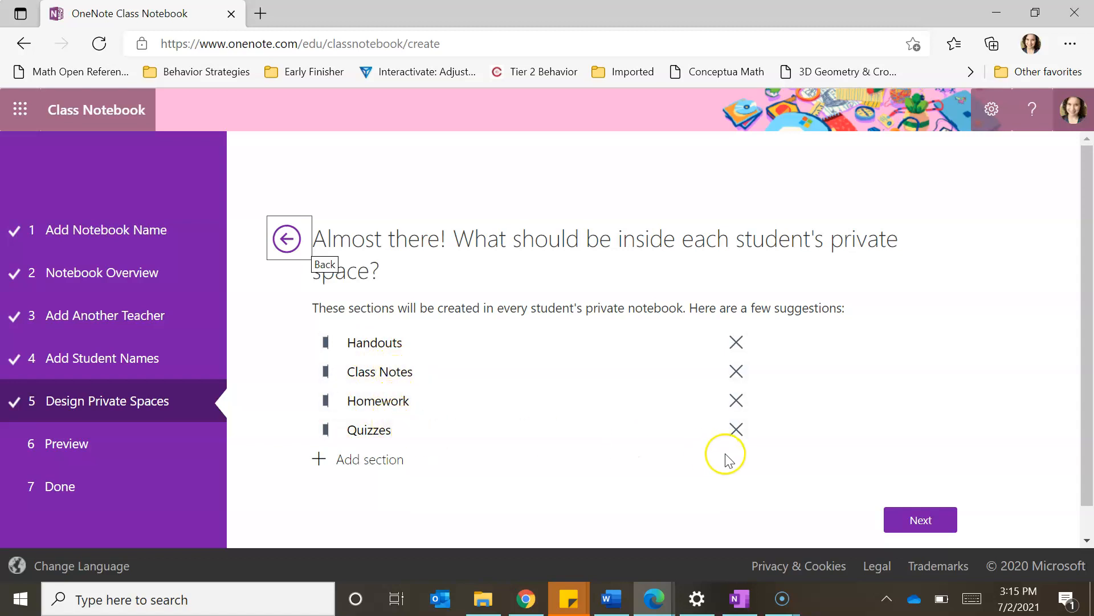
# Step: Remove Quizzes, then add Quizzes and Homework Assignments as private sections
pyautogui.click(736, 430)
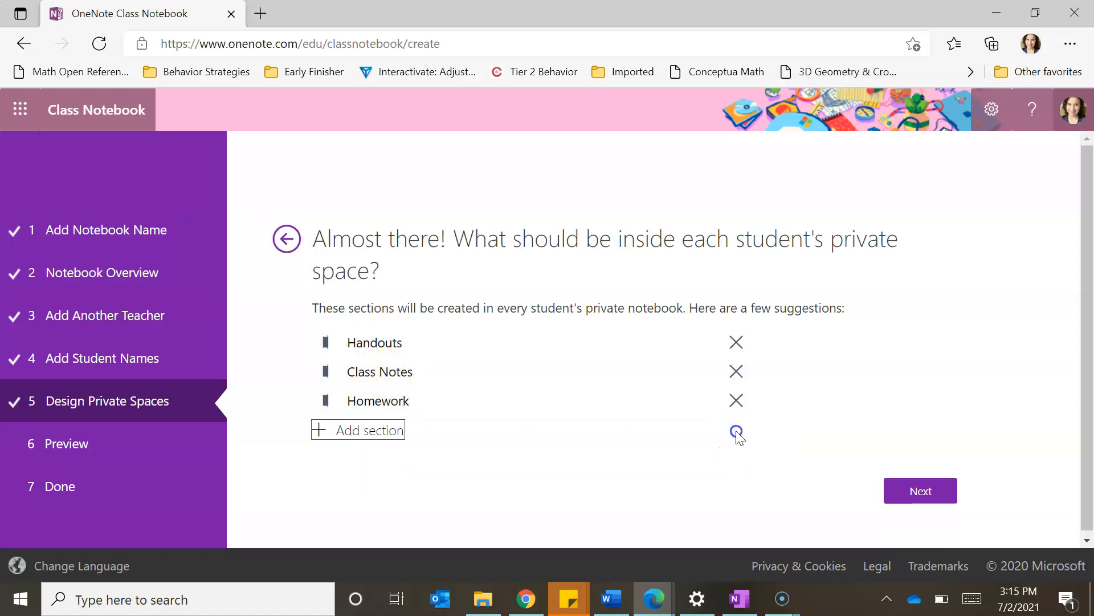
pyautogui.click(379, 435)
pyautogui.write('Quizzes')
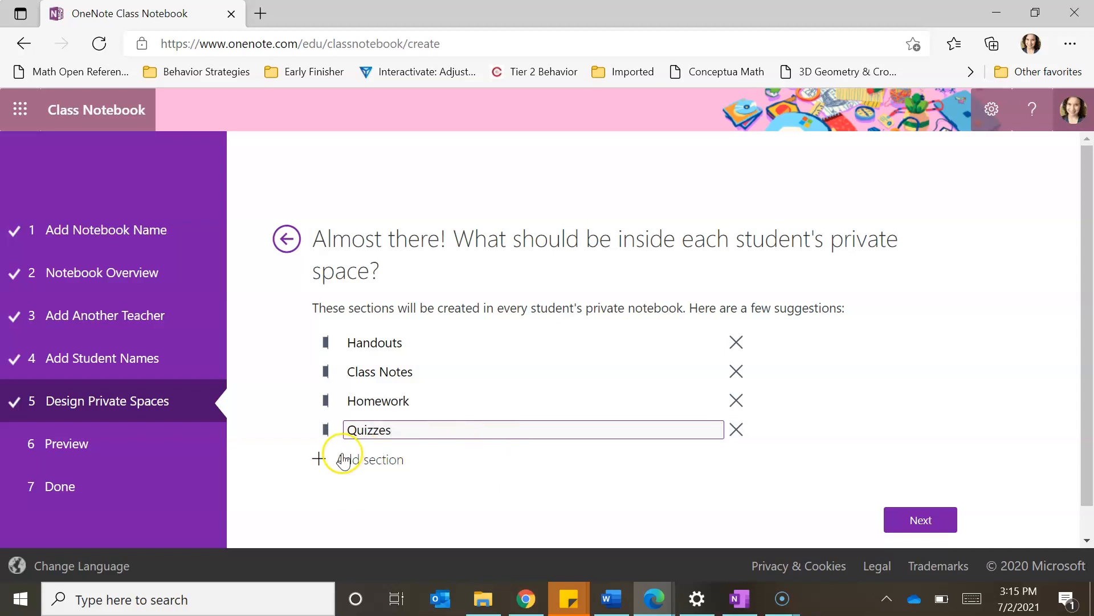
pyautogui.click(317, 458)
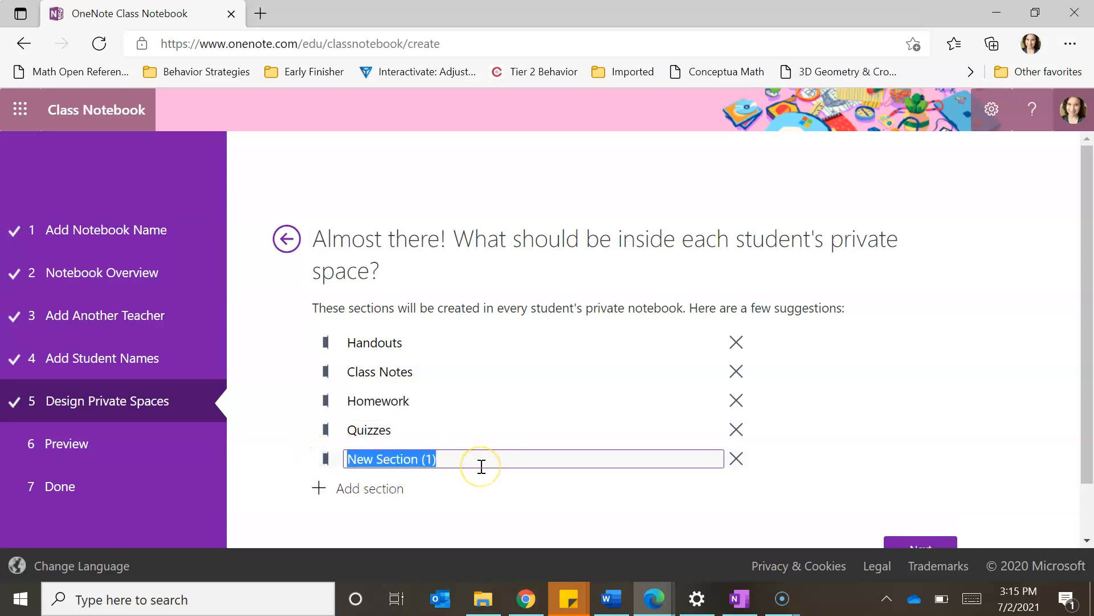
pyautogui.write('Homework ')
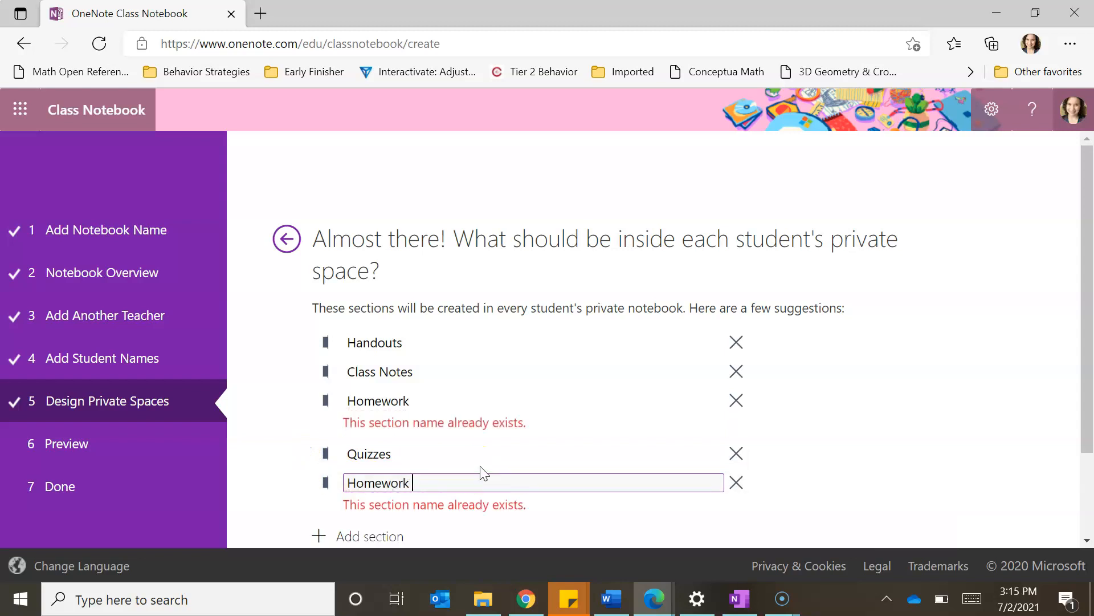
pyautogui.write('Assignments')
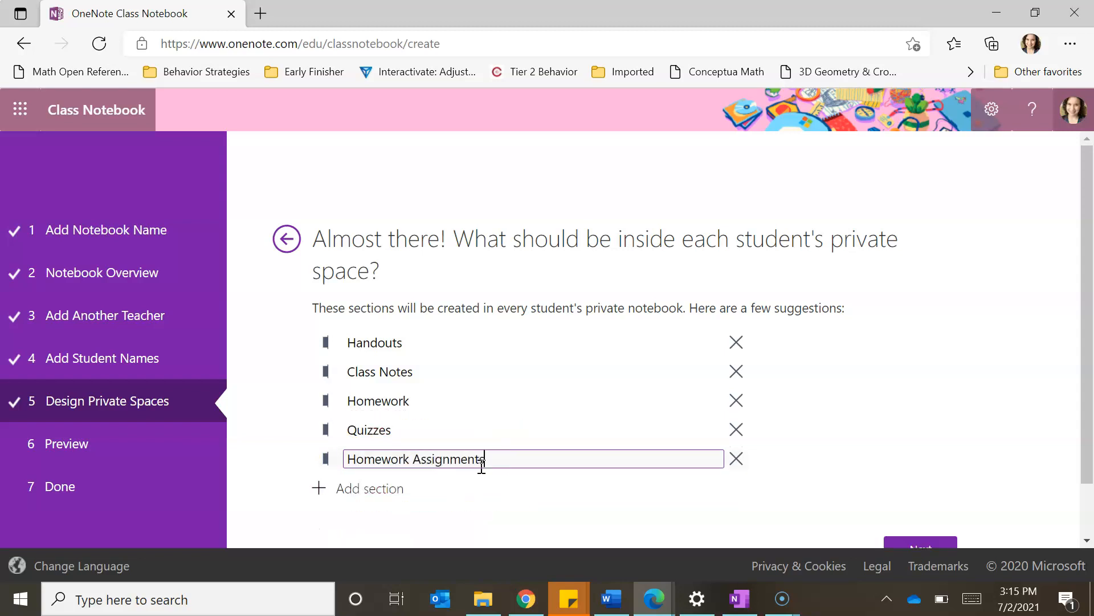
pyautogui.click(512, 504)
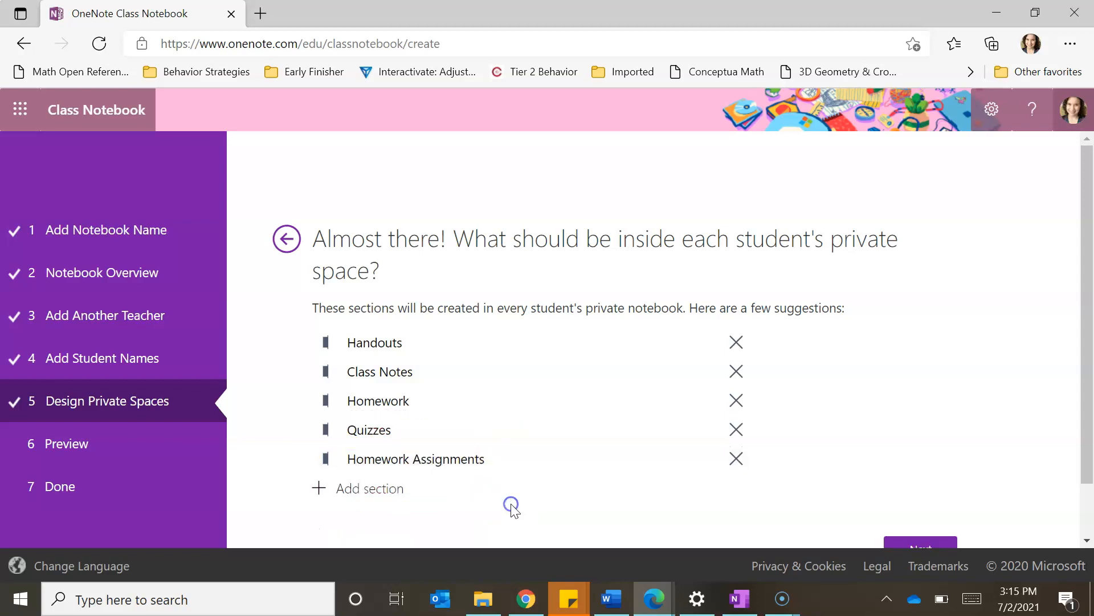
pyautogui.scroll(-2, 1086, 298)
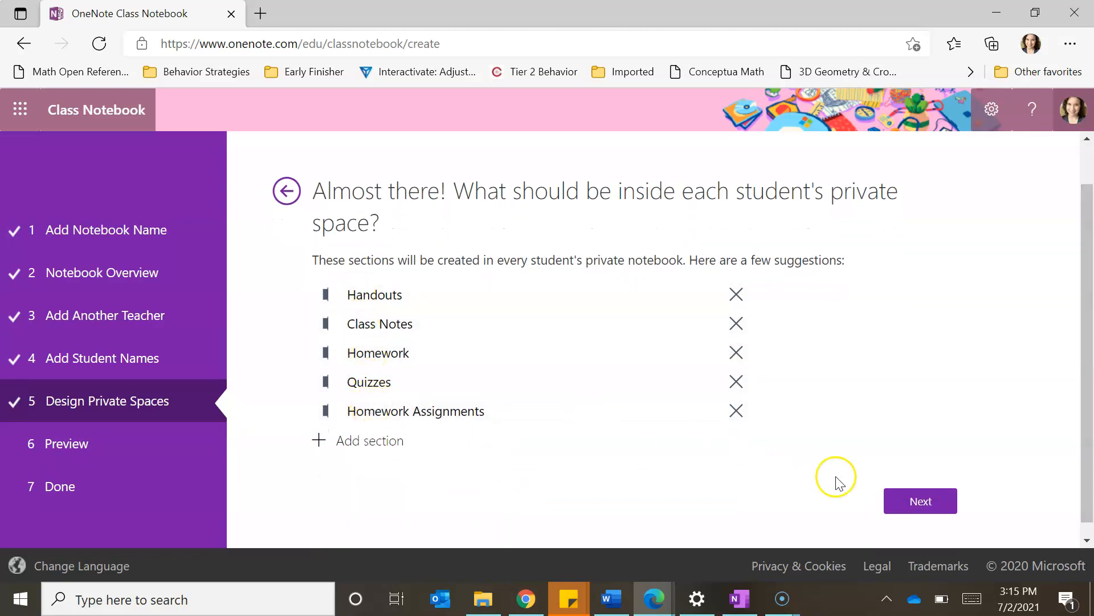
# Step: Review the UWG Period 1 notebook preview and create the class notebook
pyautogui.click(910, 504)
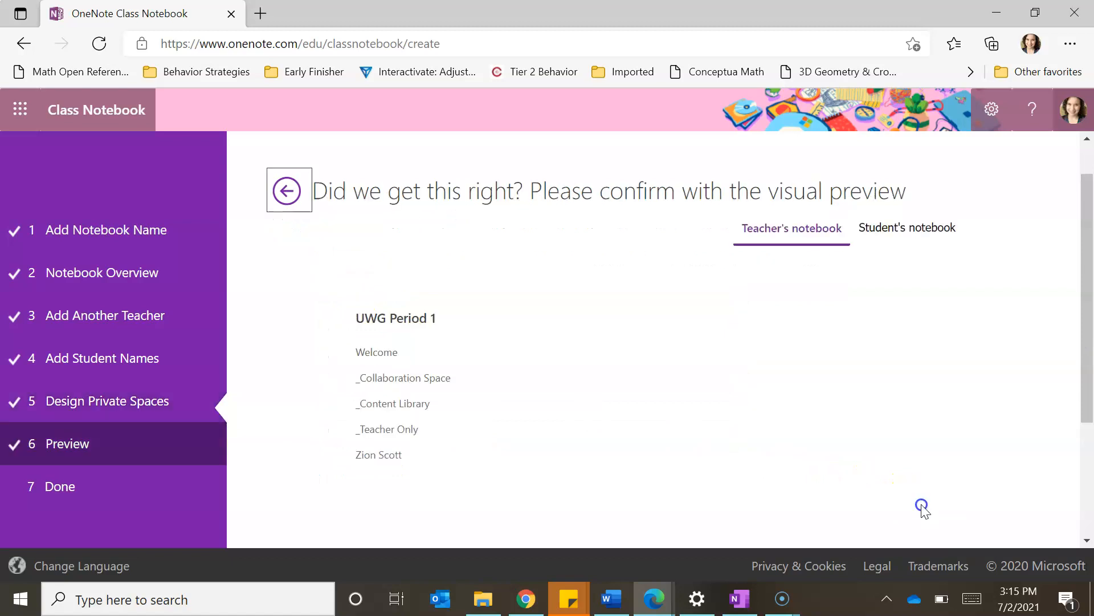
pyautogui.moveTo(1089, 274); pyautogui.dragTo(1089, 339)
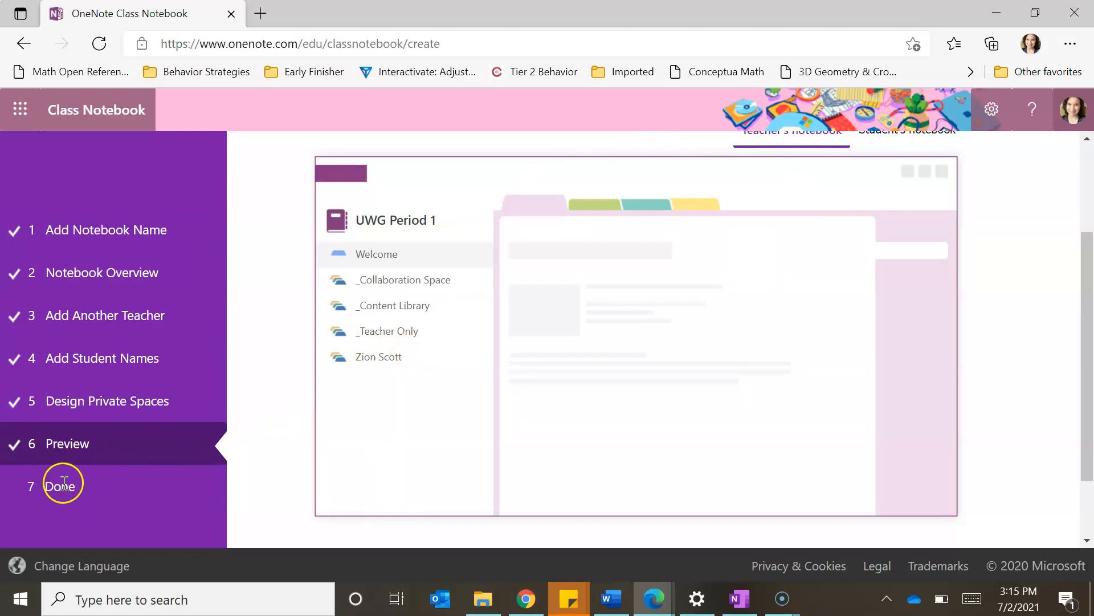
pyautogui.scroll(-2, 1082, 367)
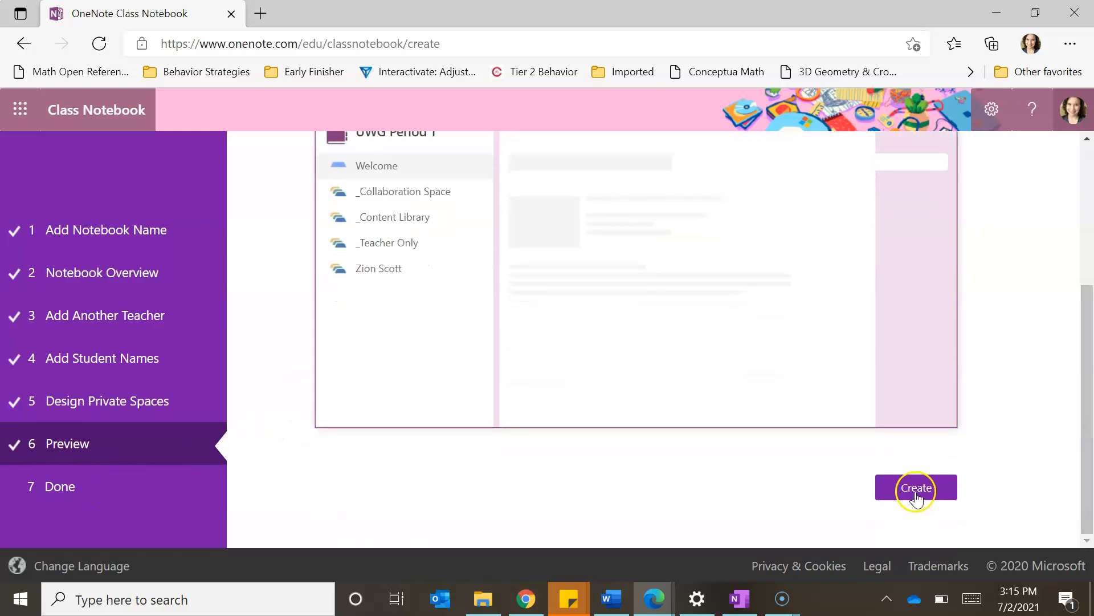
pyautogui.click(916, 489)
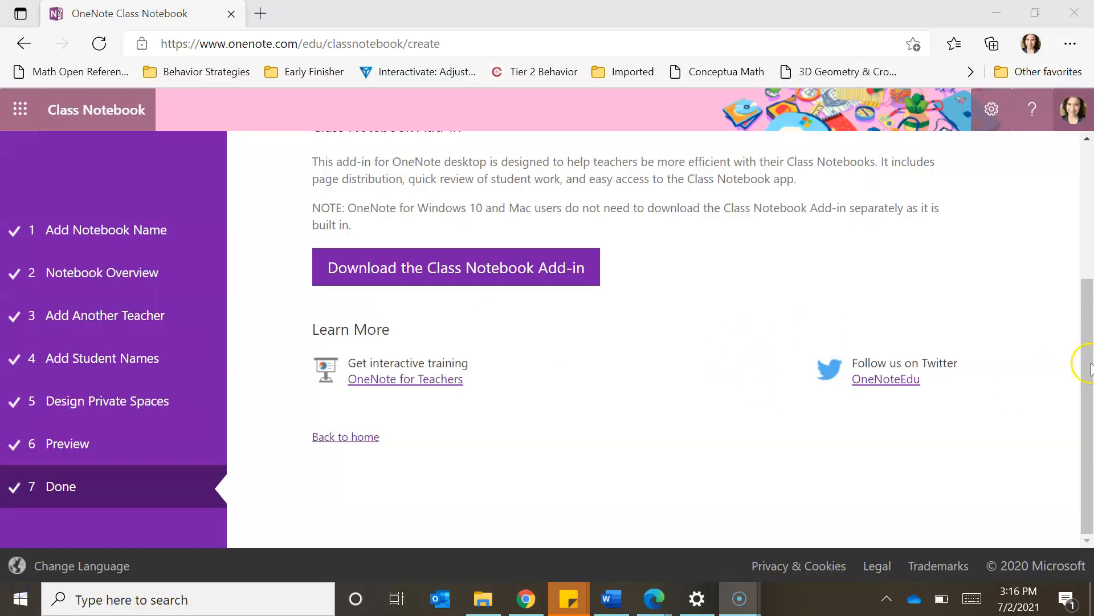
# Step: Open the finished UWG Period 1 notebook in OneNote from the Done page
pyautogui.scroll(2, 1089, 306)
pyautogui.moveTo(1090, 306); pyautogui.dragTo(1089, 269)
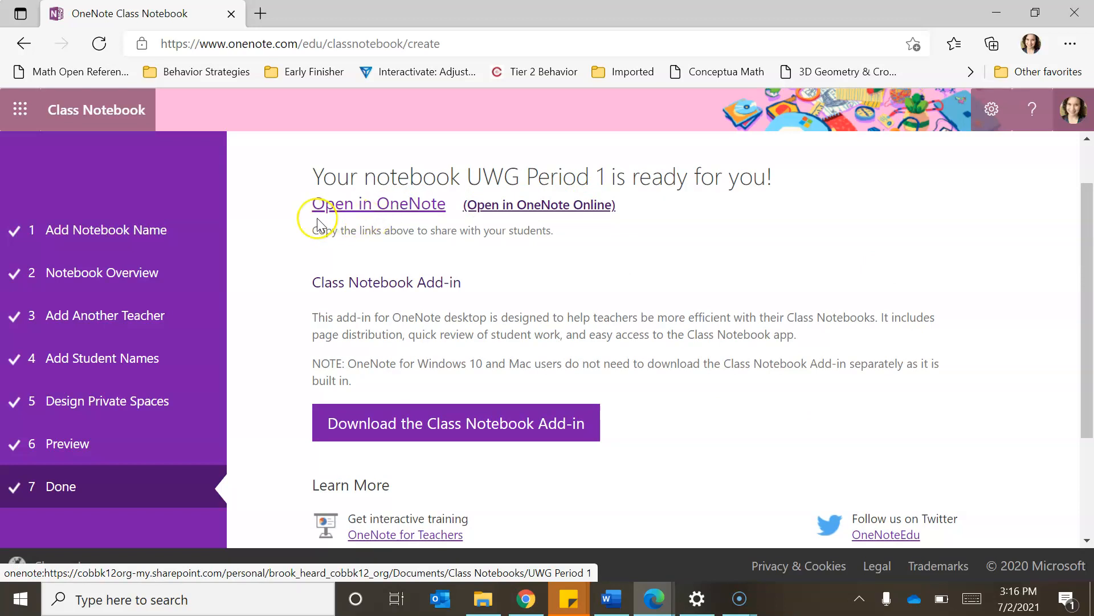
pyautogui.click(387, 209)
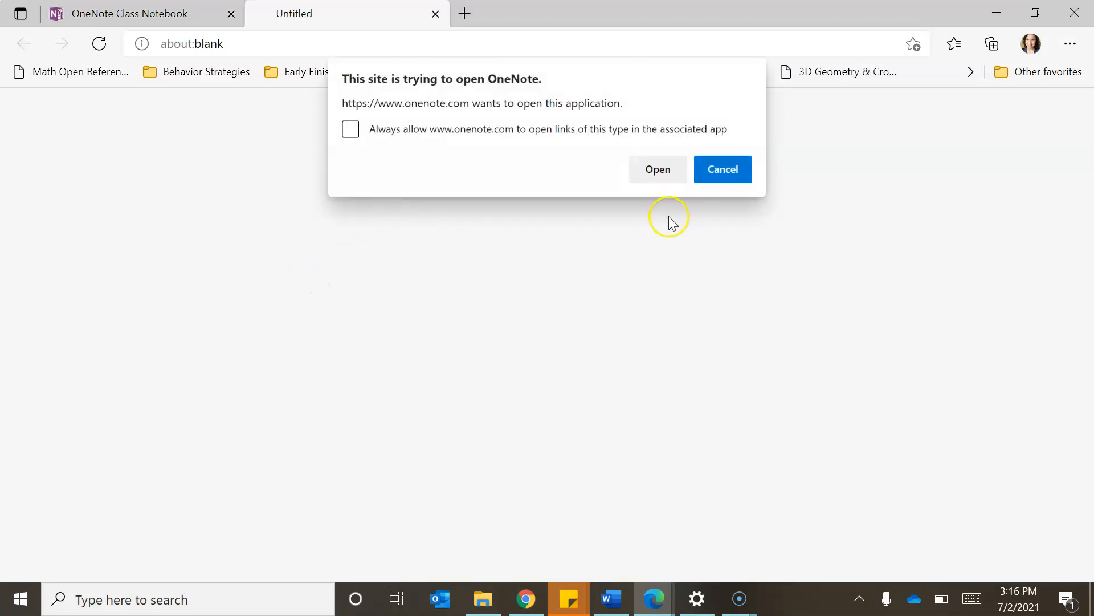
# Step: Allow Microsoft Edge to launch OneNote desktop with UWG Period 1
pyautogui.click(657, 169)
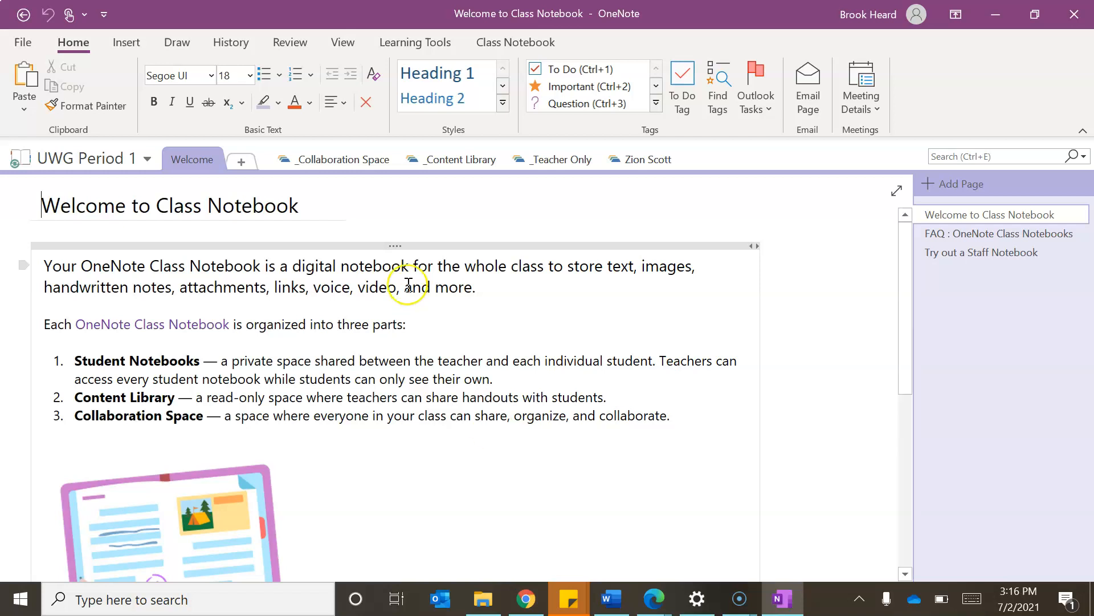
pyautogui.click(340, 159)
pyautogui.click(485, 430)
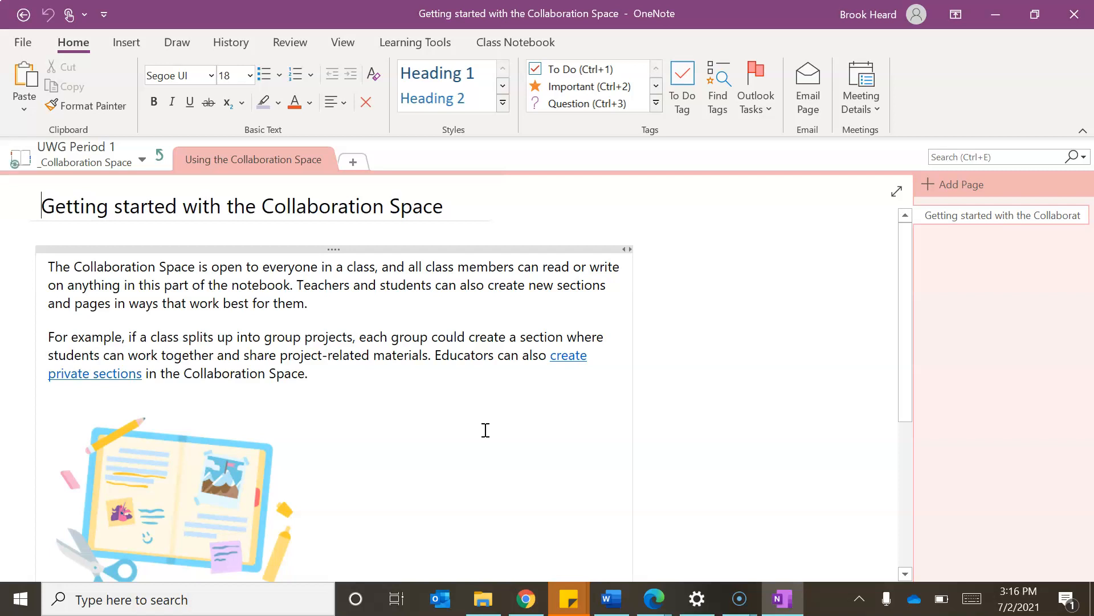
pyautogui.click(160, 157)
pyautogui.click(165, 160)
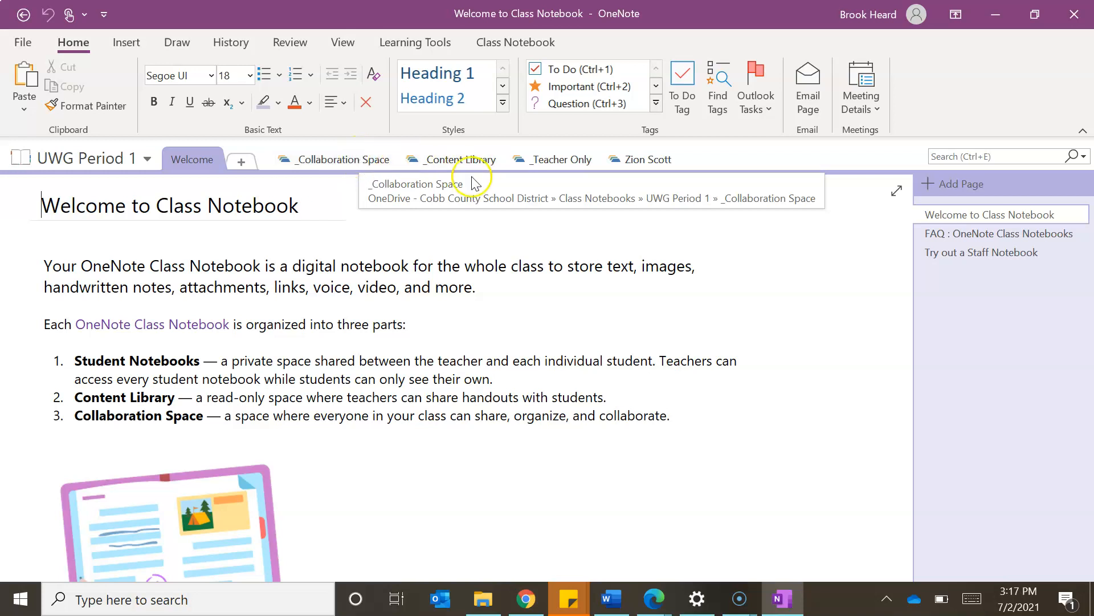
pyautogui.click(546, 170)
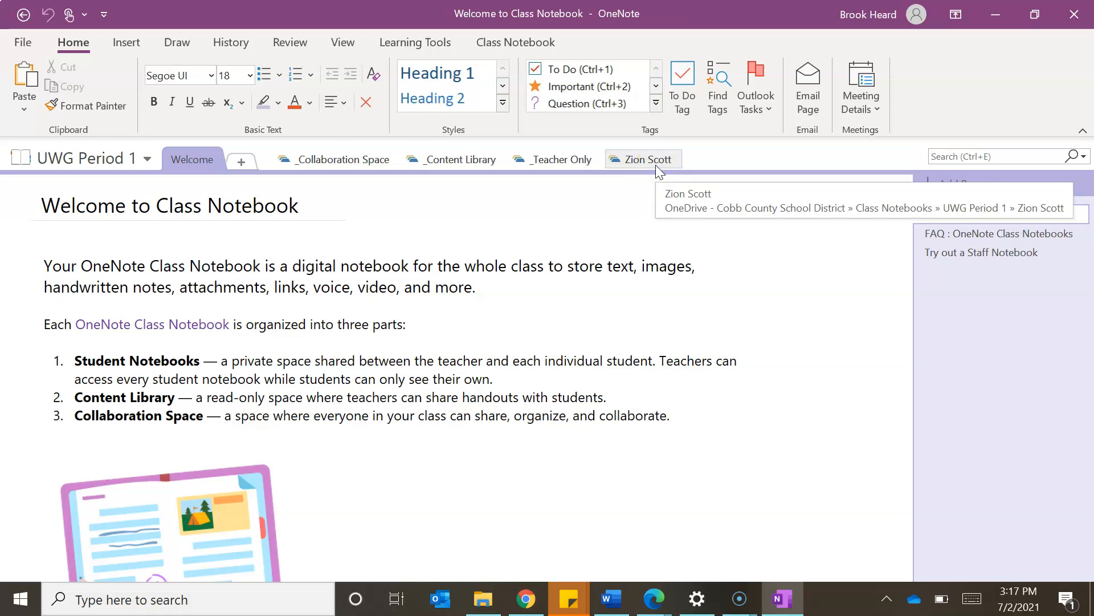
pyautogui.click(621, 211)
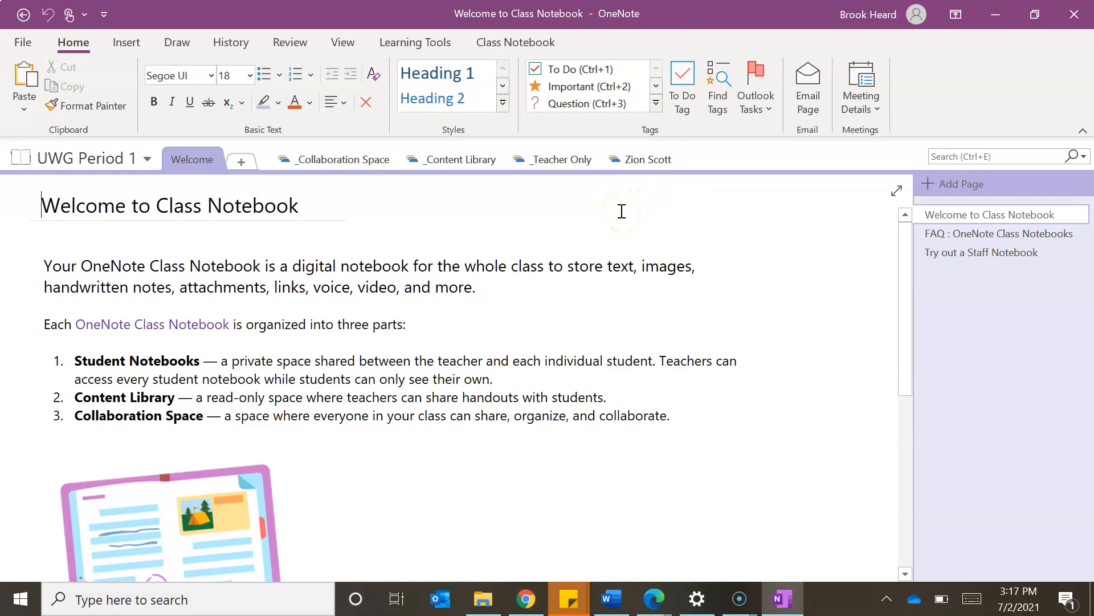